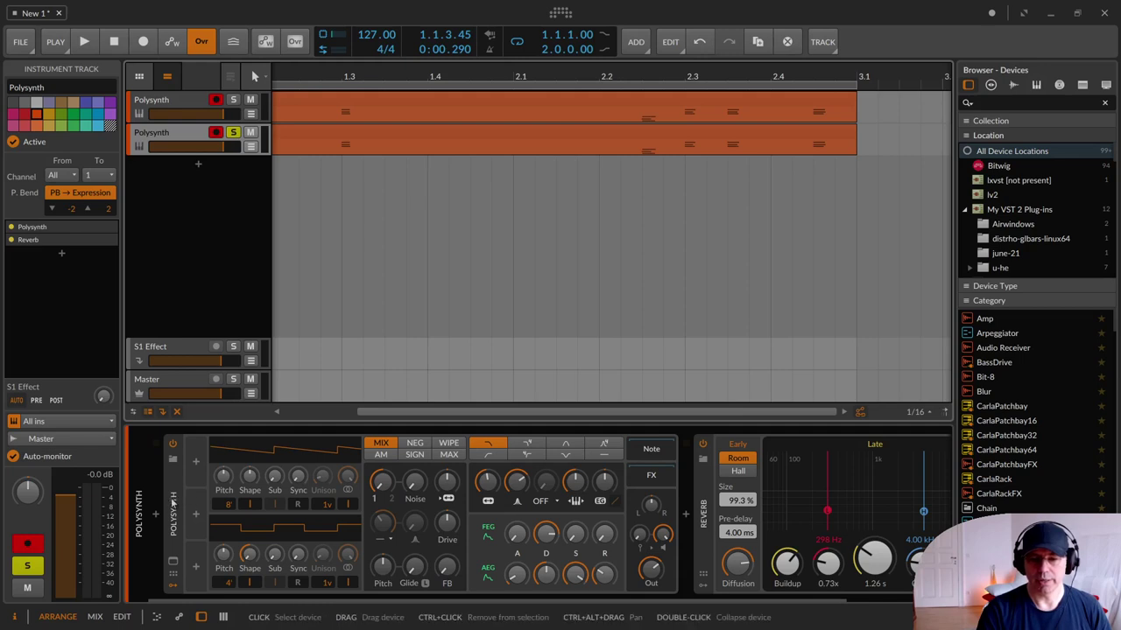
Compare the two Polysynth tracks by soloing the upper one and returning the solo to the lower one.
left_click(174, 502)
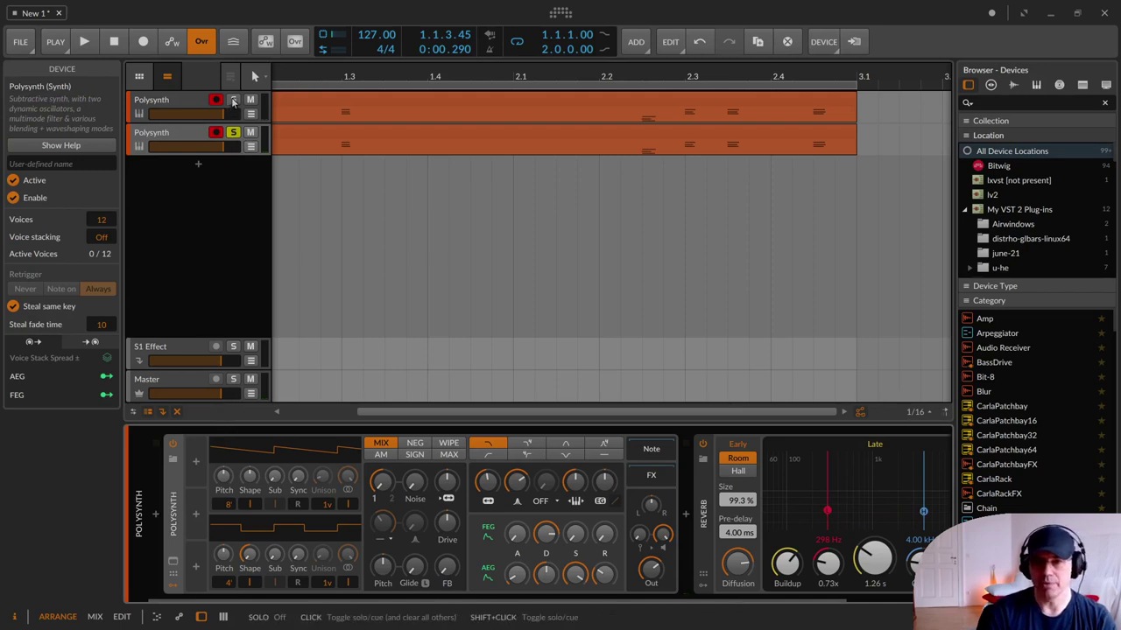
left_click(233, 102)
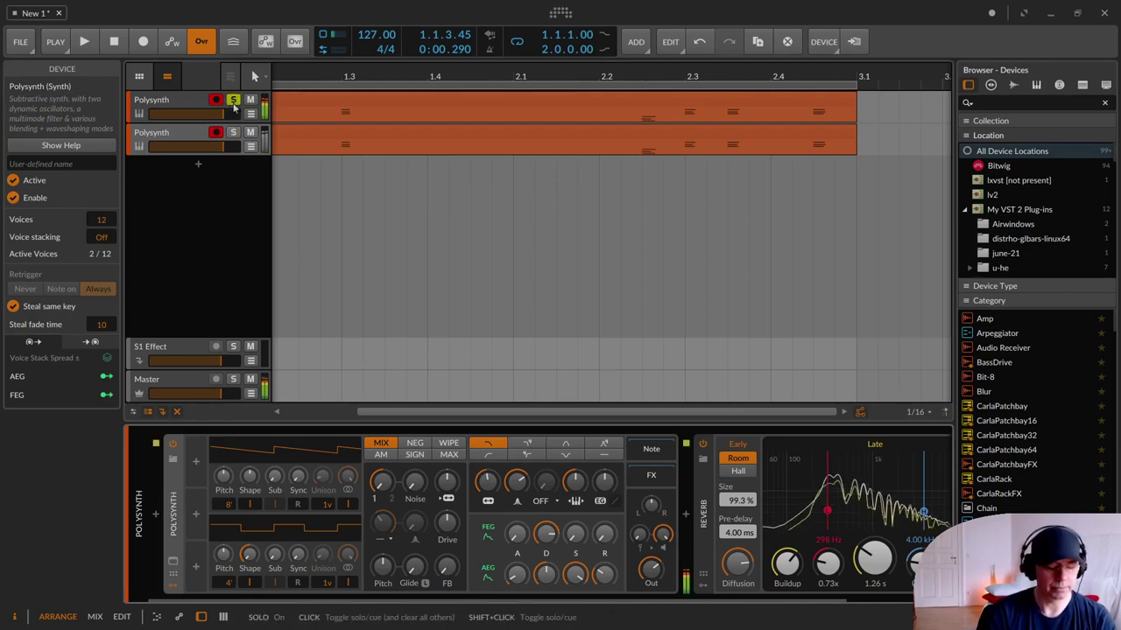
left_click(233, 133)
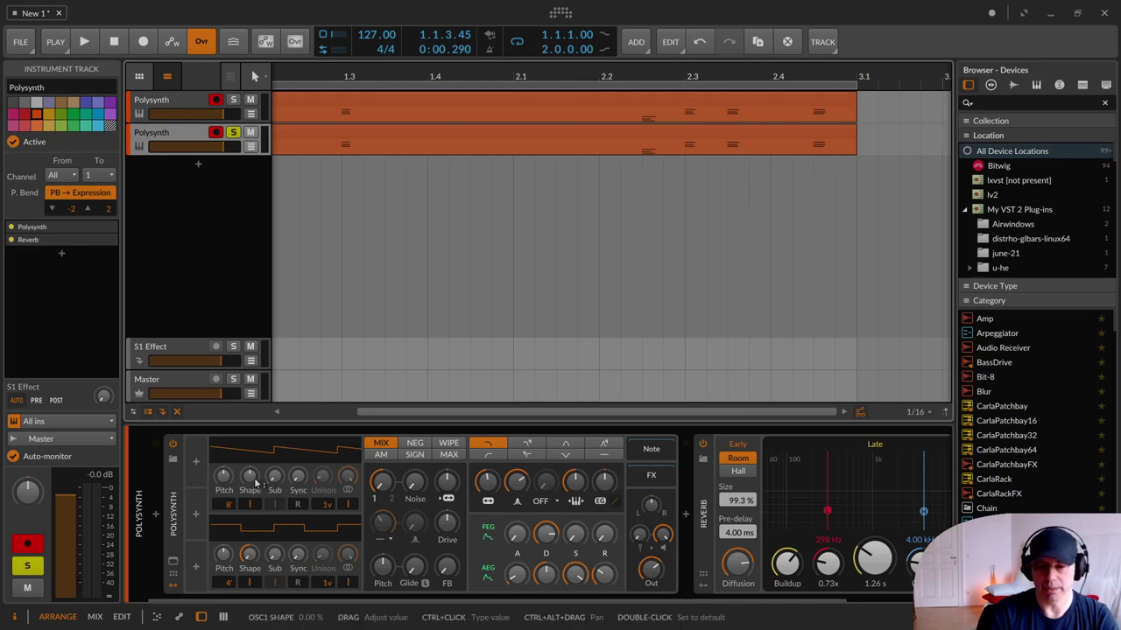
Raise the Shape of both oscillators, with oscillator 1 at 100%, and set oscillator 2's octave to 16'.
left_click_drag(255, 479, 255, 387)
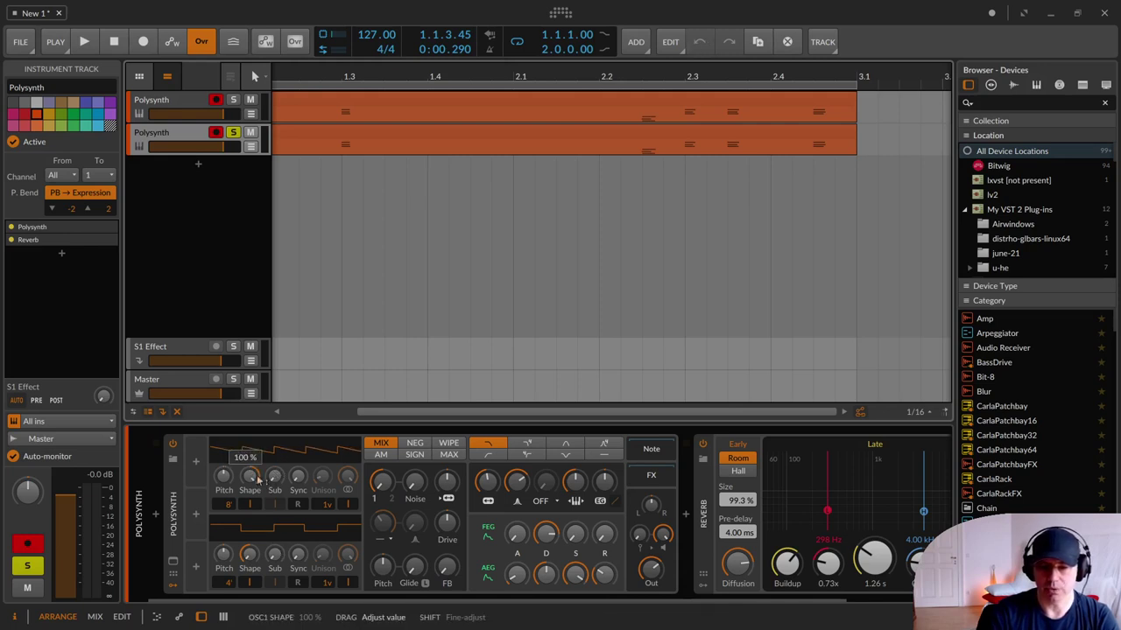
left_click_drag(251, 555, 251, 473)
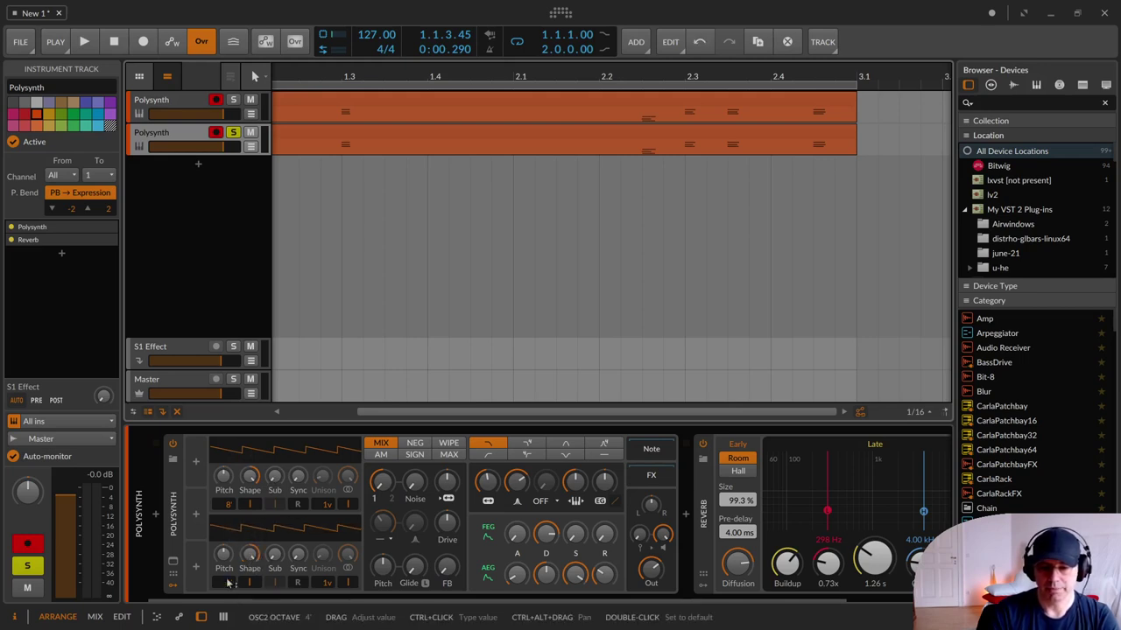
mouse_move(230, 583)
left_mouse_down()
mouse_move(230, 599)
mouse_move(228, 577)
left_mouse_up()
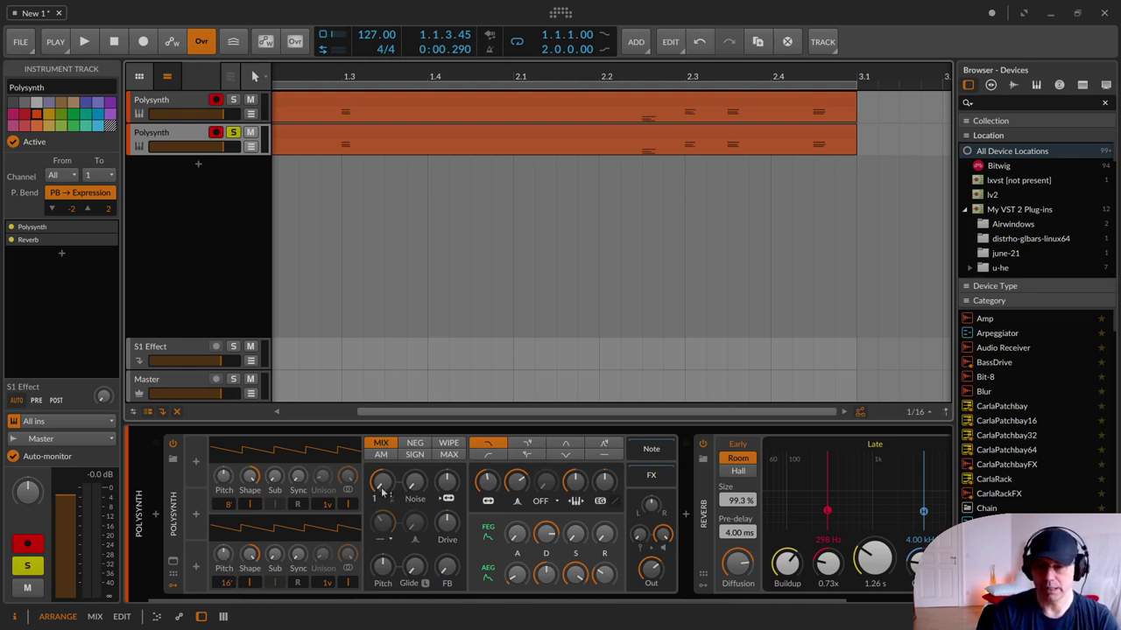
Balance the mix evenly between the two oscillators and add some sub level.
left_click_drag(381, 482, 383, 479)
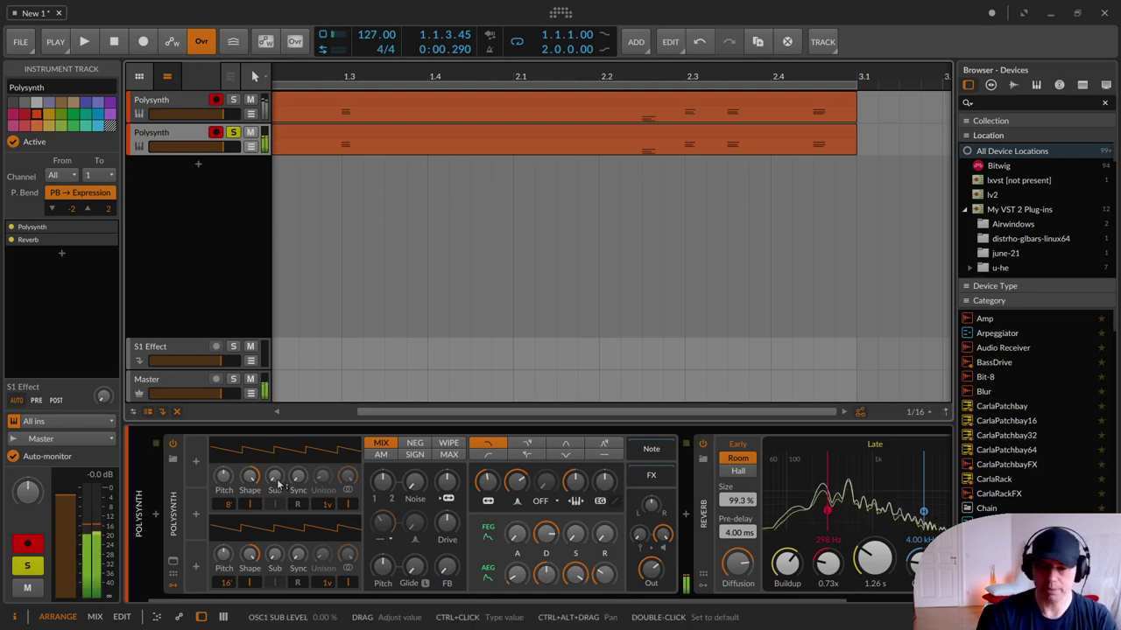
left_click_drag(276, 482, 277, 471)
left_click_drag(282, 557, 282, 557)
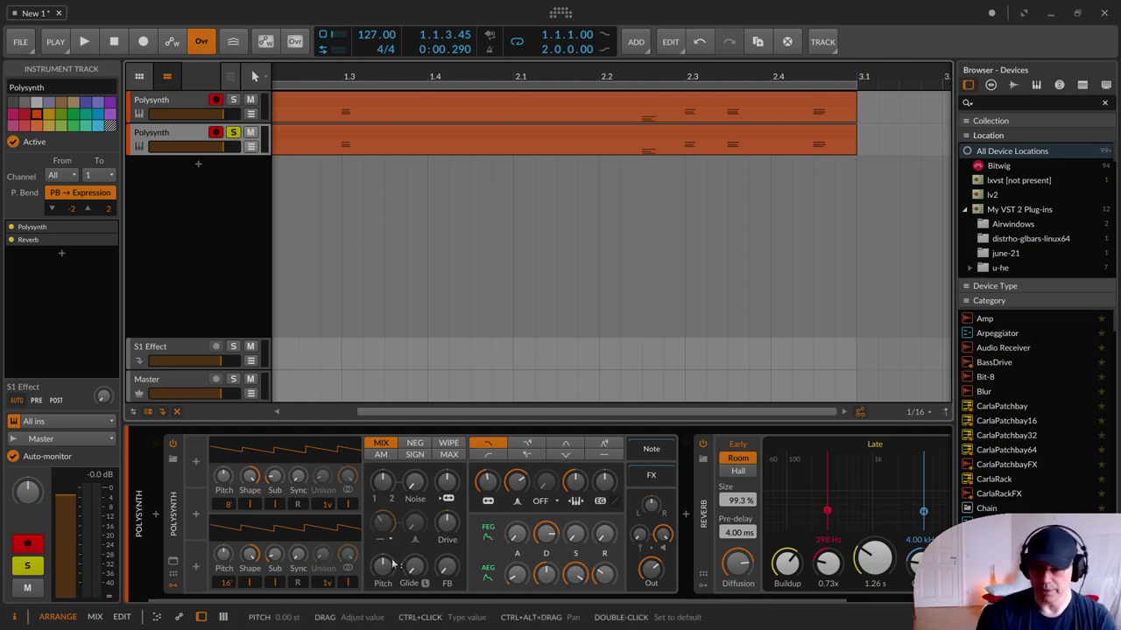
Add a few percent of noise to the oscillator mix and open up the filter cutoff.
left_click(417, 488)
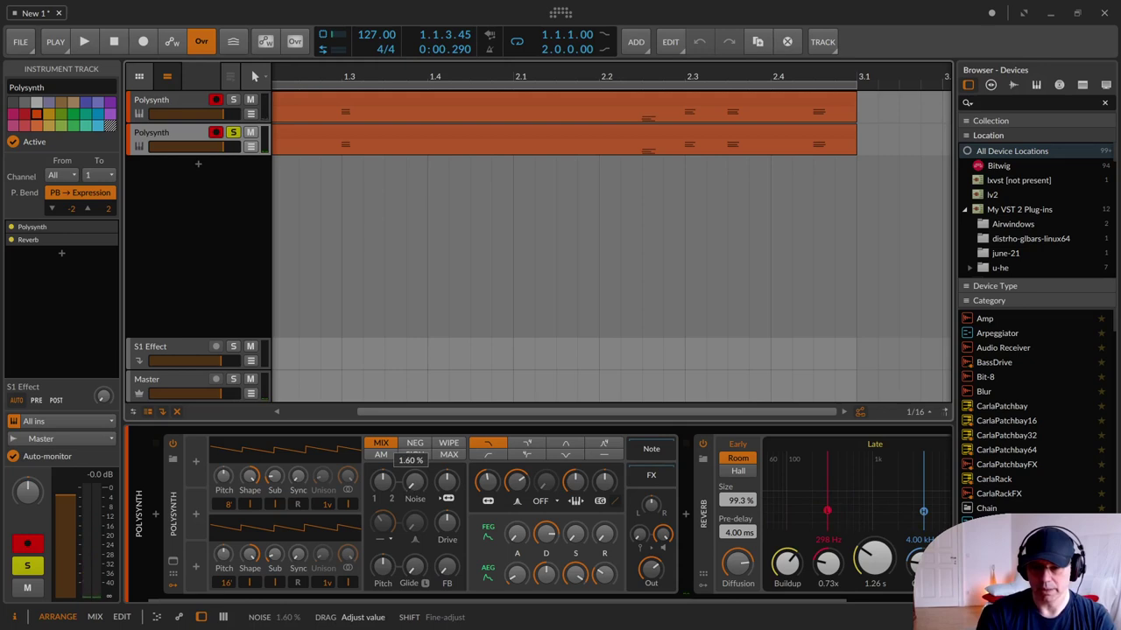
left_click_drag(418, 489, 417, 483)
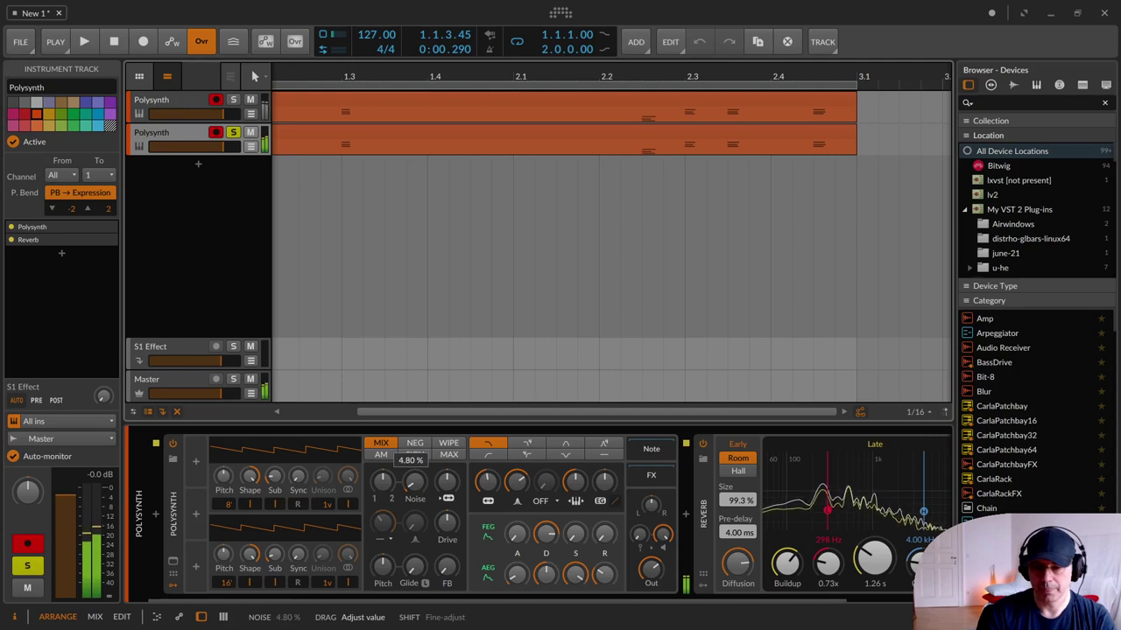
left_click_drag(417, 484, 417, 486)
left_click(487, 482)
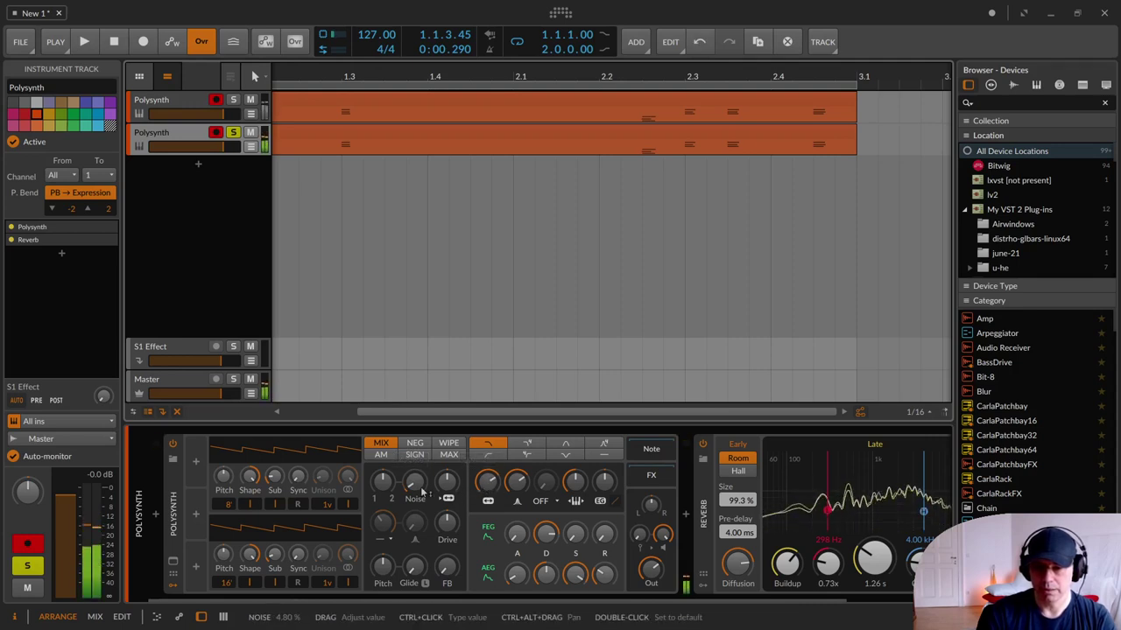
left_click_drag(422, 493, 423, 497)
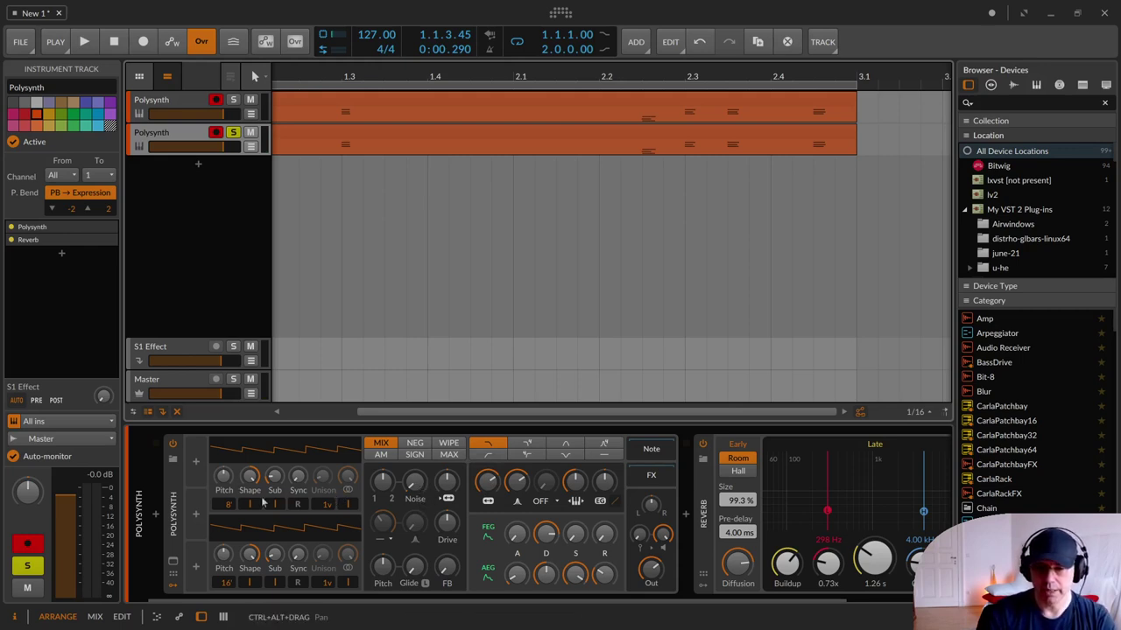
Set the Polysynth's voice stacking to 5 and lower its output to -8.2 dB.
left_click(176, 511)
left_click_drag(114, 242, 114, 230)
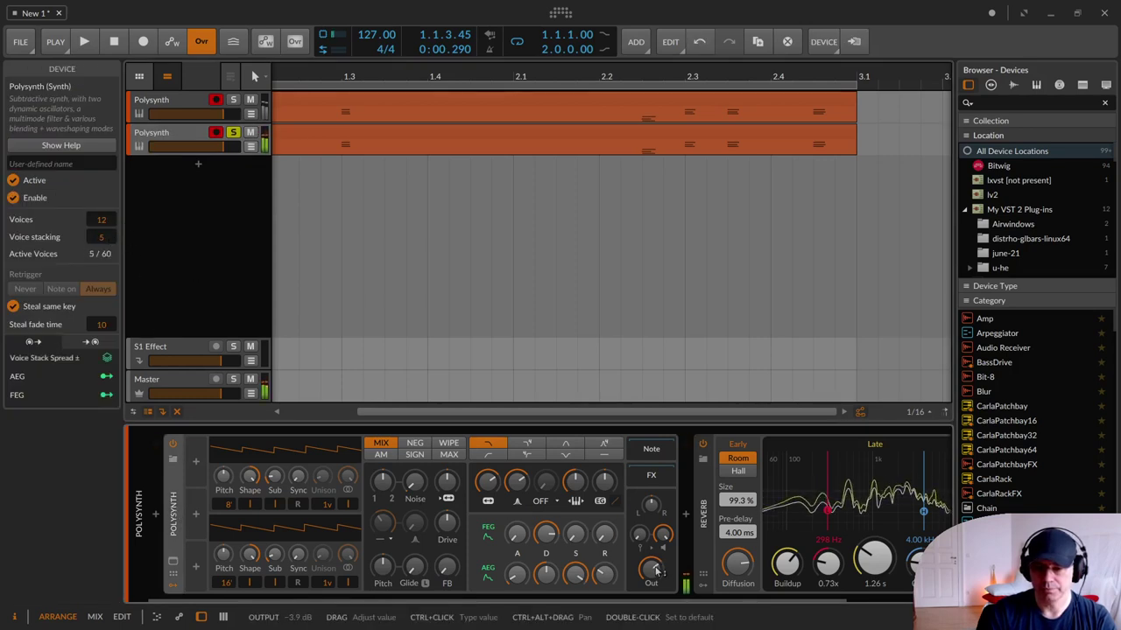
left_click_drag(659, 571, 658, 589)
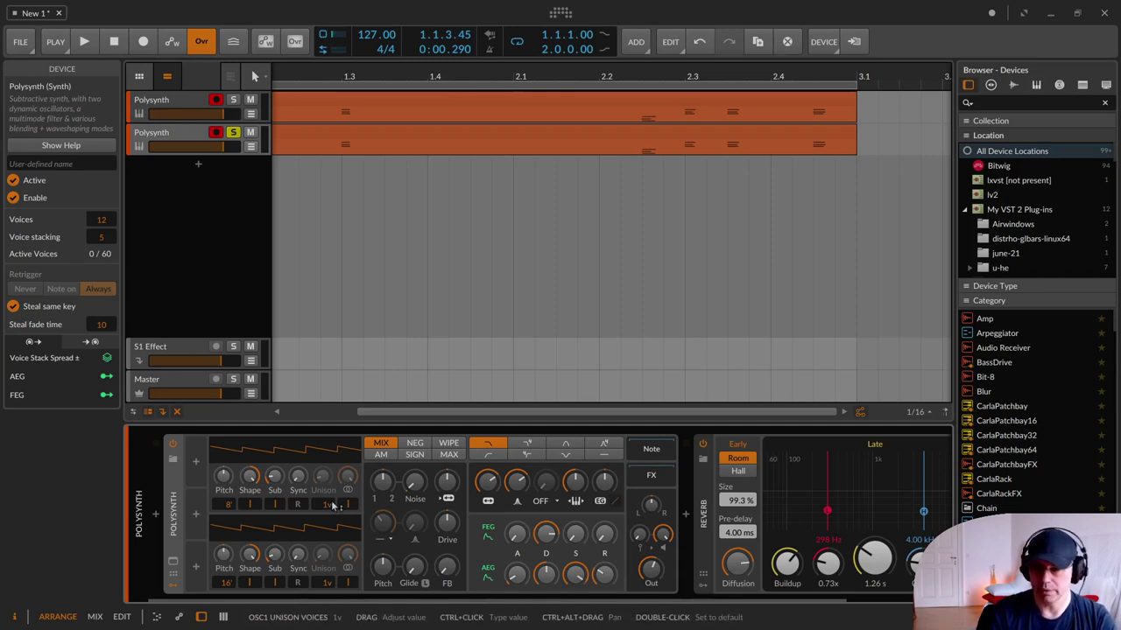
Set oscillator 1 to 9 unison voices and tune its unison spread to around 28 cents.
left_click_drag(332, 506, 332, 492)
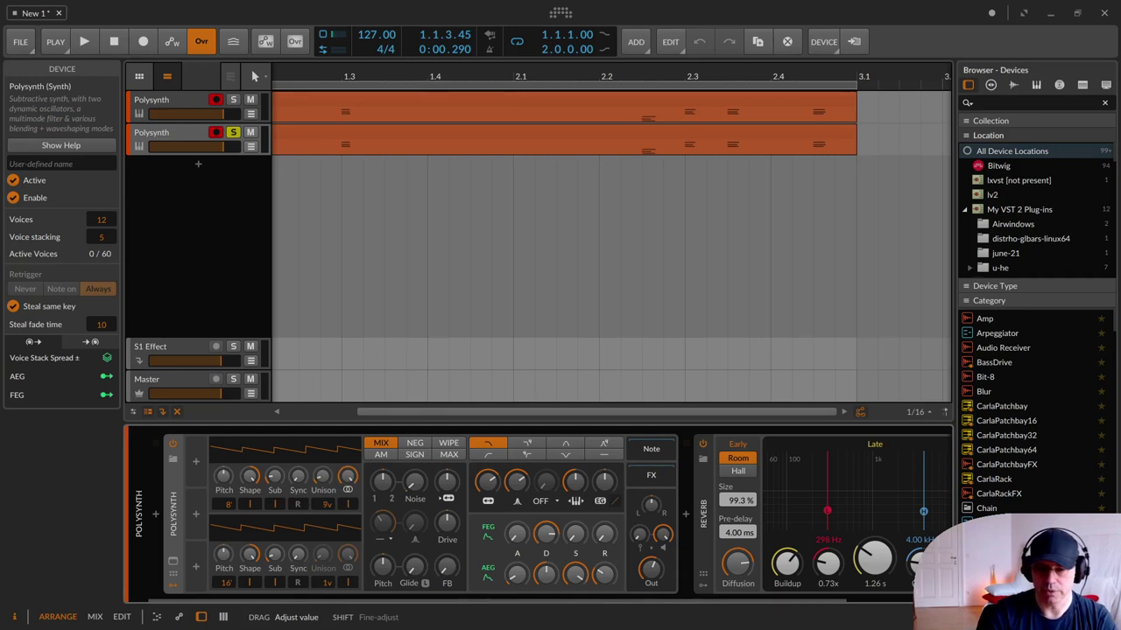
left_click_drag(324, 478, 324, 476)
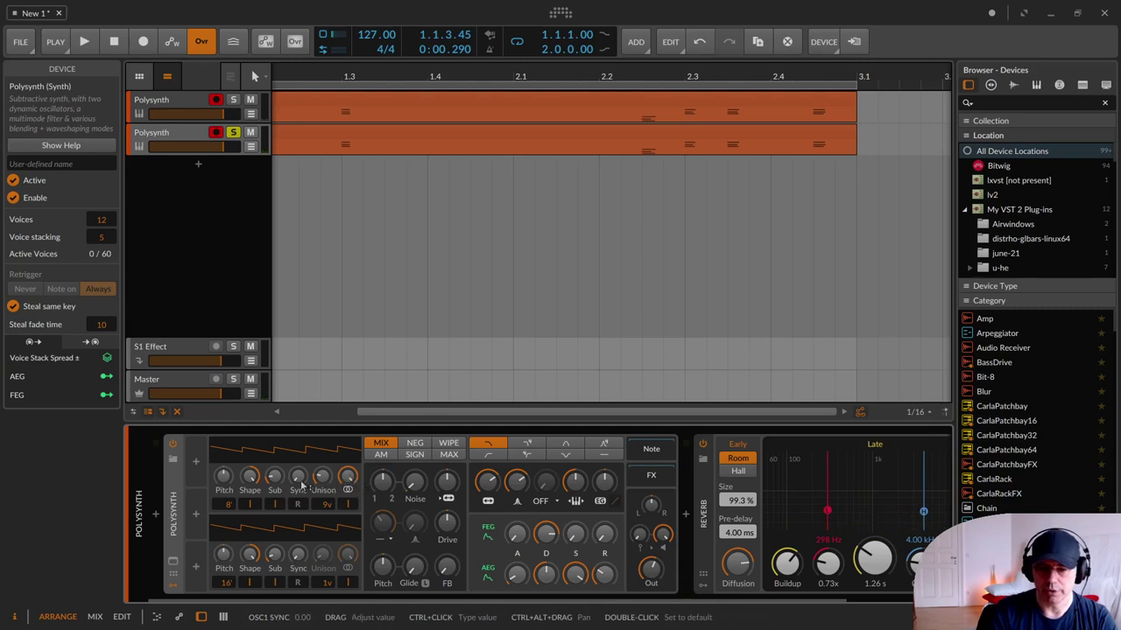
left_click_drag(322, 476, 322, 473)
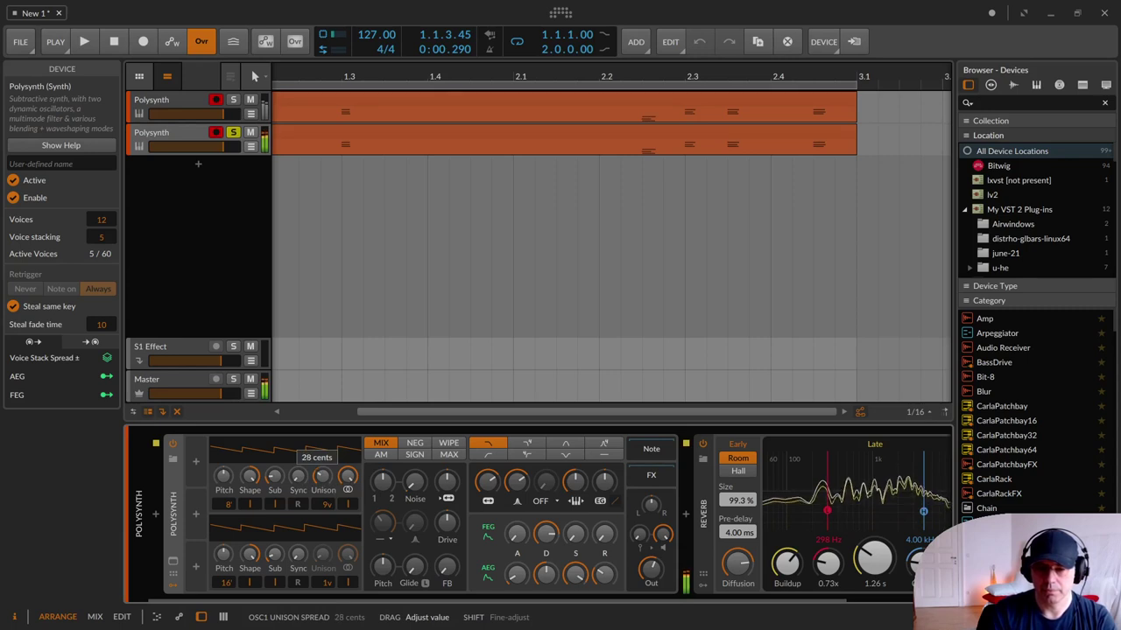
left_click_drag(322, 475, 322, 478)
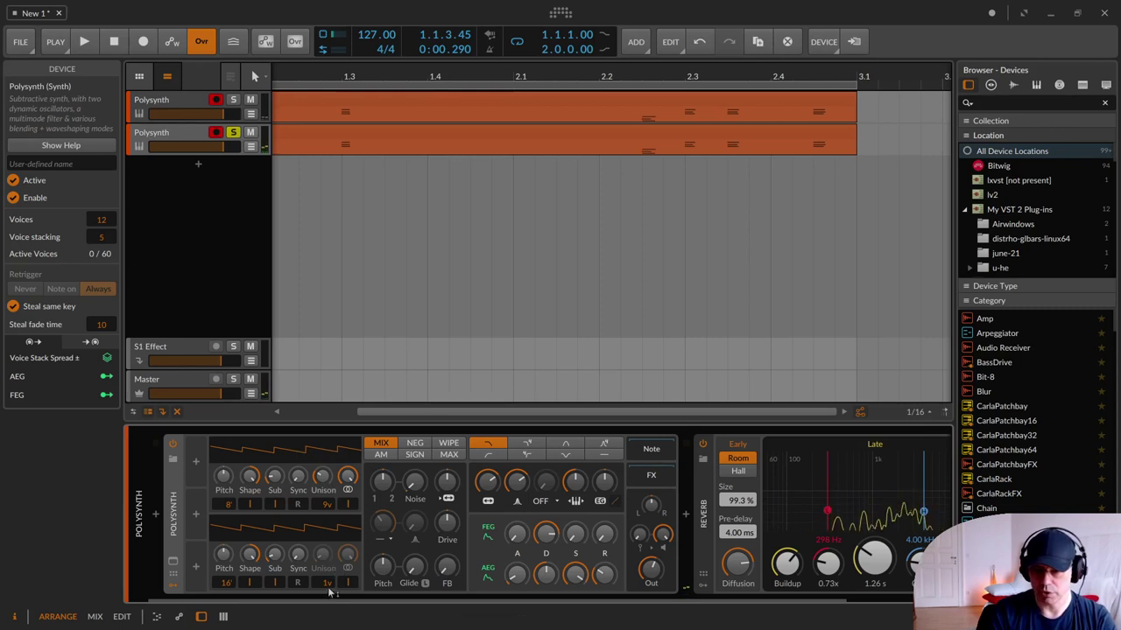
Set oscillator 2 to 8 unison voices with a 23-cent spread and adjust its stereo width.
left_click_drag(328, 590, 328, 581)
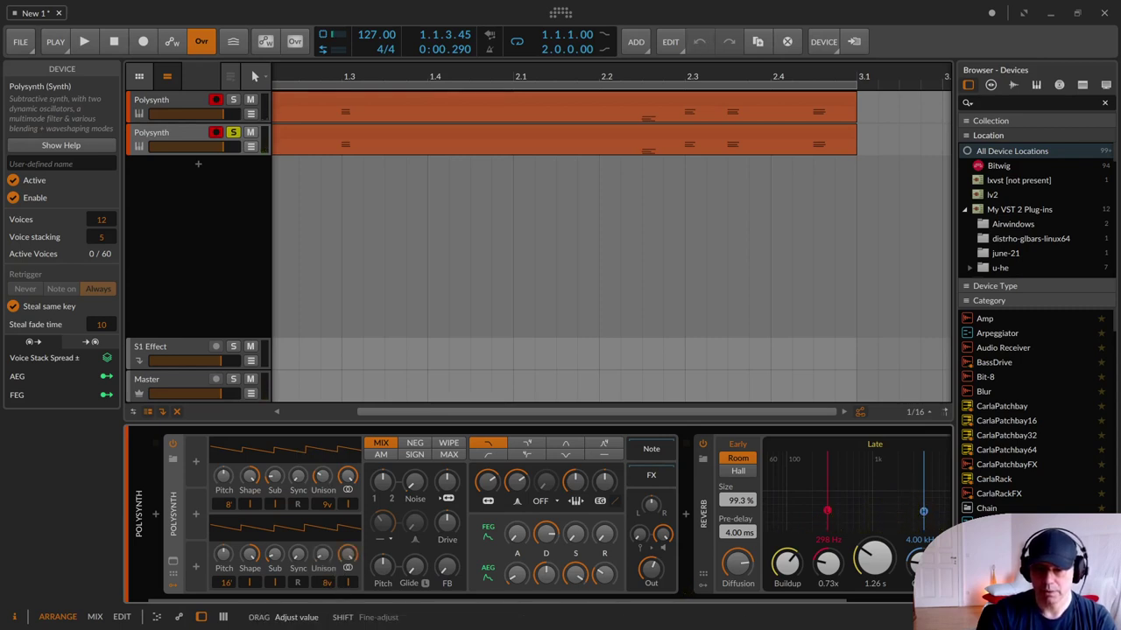
left_click_drag(322, 553, 322, 543)
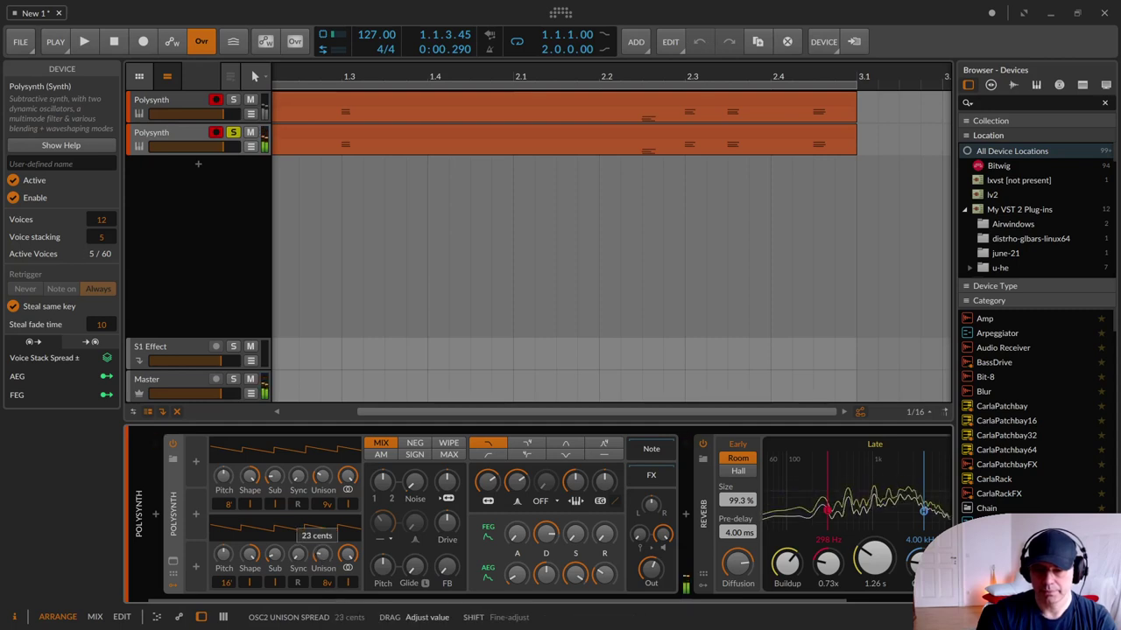
left_click_drag(348, 553, 350, 552)
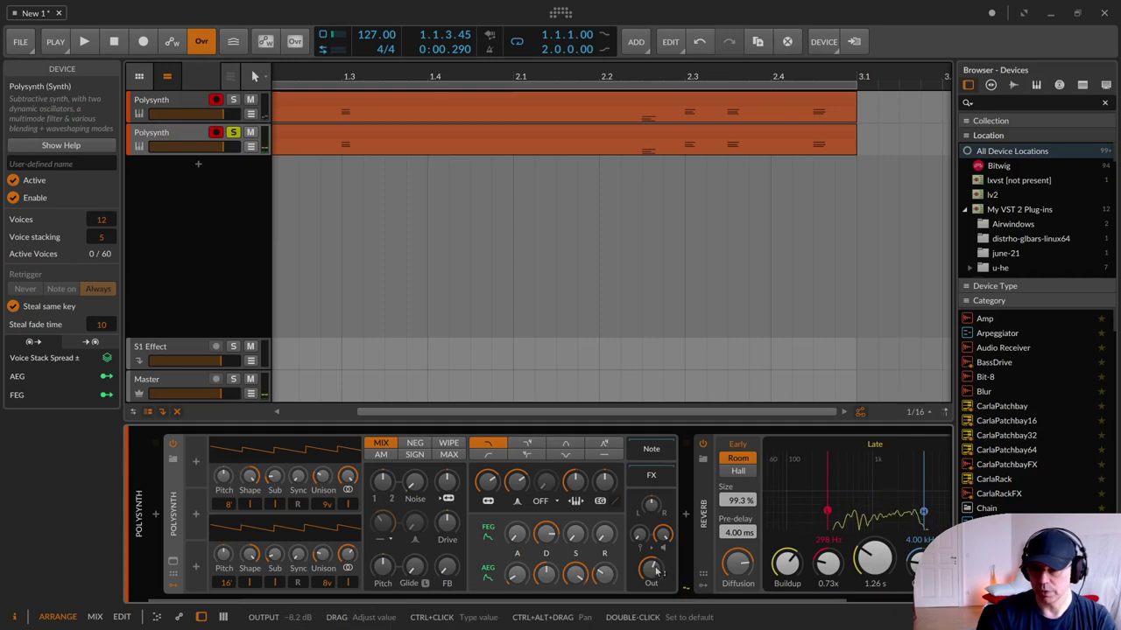
Lower the Polysynth's output further, and increase Drive and the amount control above it.
left_click_drag(657, 573, 658, 596)
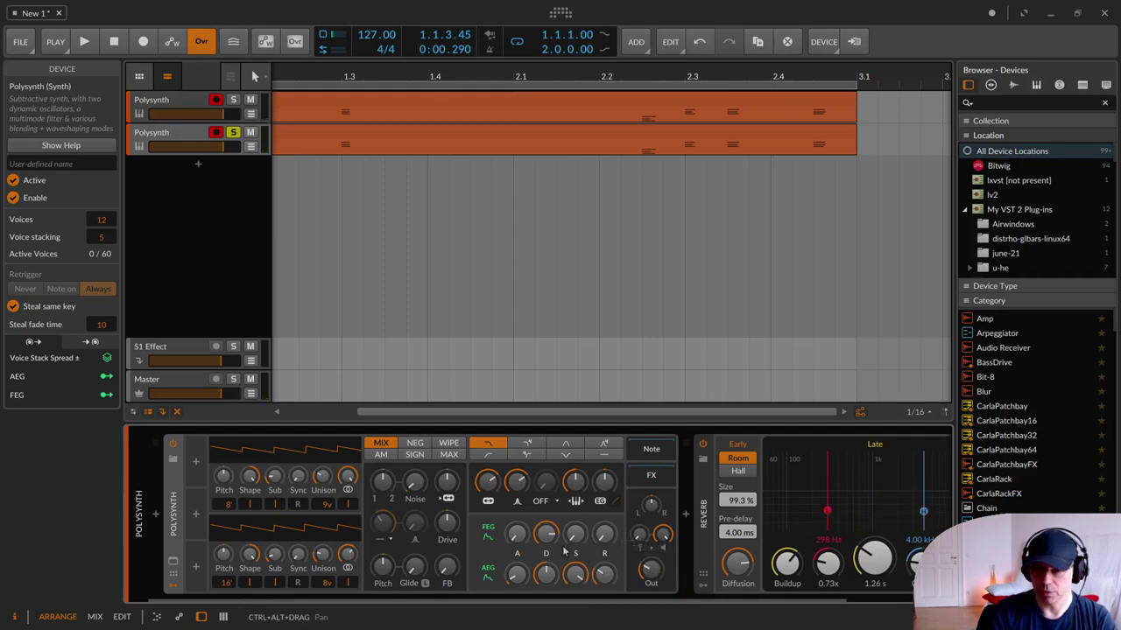
left_click_drag(446, 523, 447, 497)
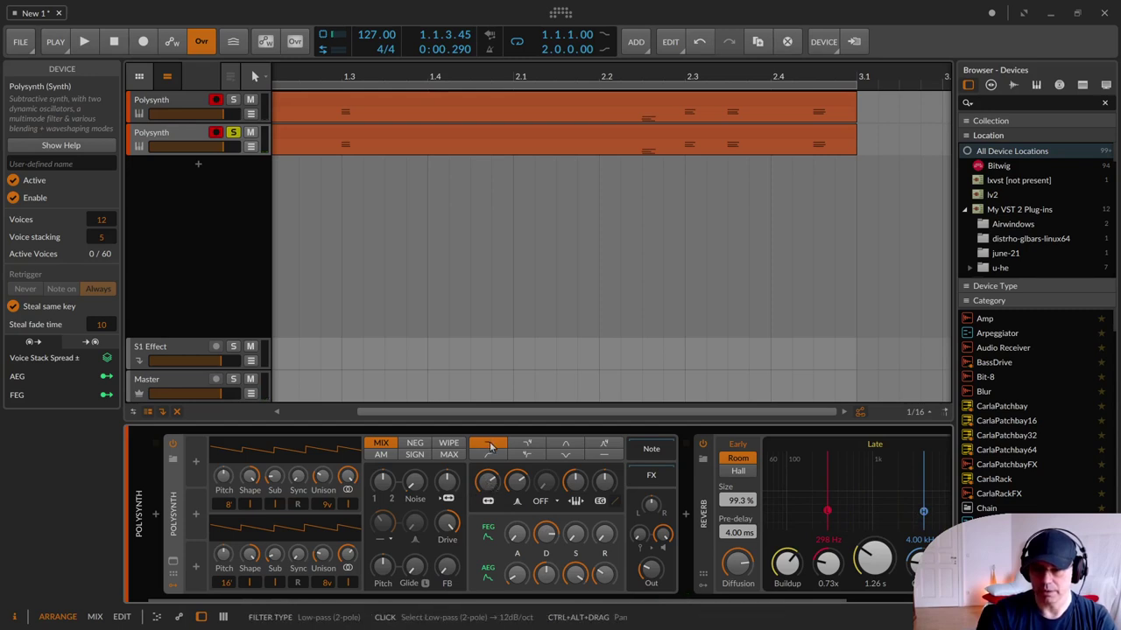
mouse_move(447, 487)
left_mouse_down()
mouse_move(447, 473)
mouse_move(454, 484)
left_mouse_up()
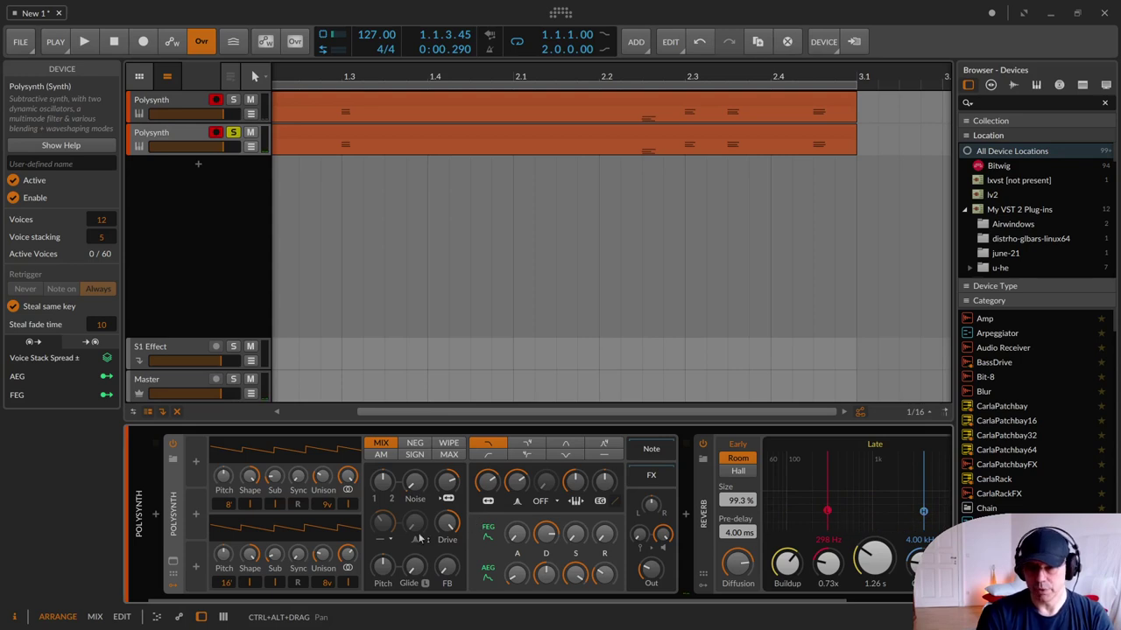
Set the mixer's high-pass filter to High-pass (2-pole), raise its resonance and adjust its frequency to about 35.1 Hz.
left_click(383, 539)
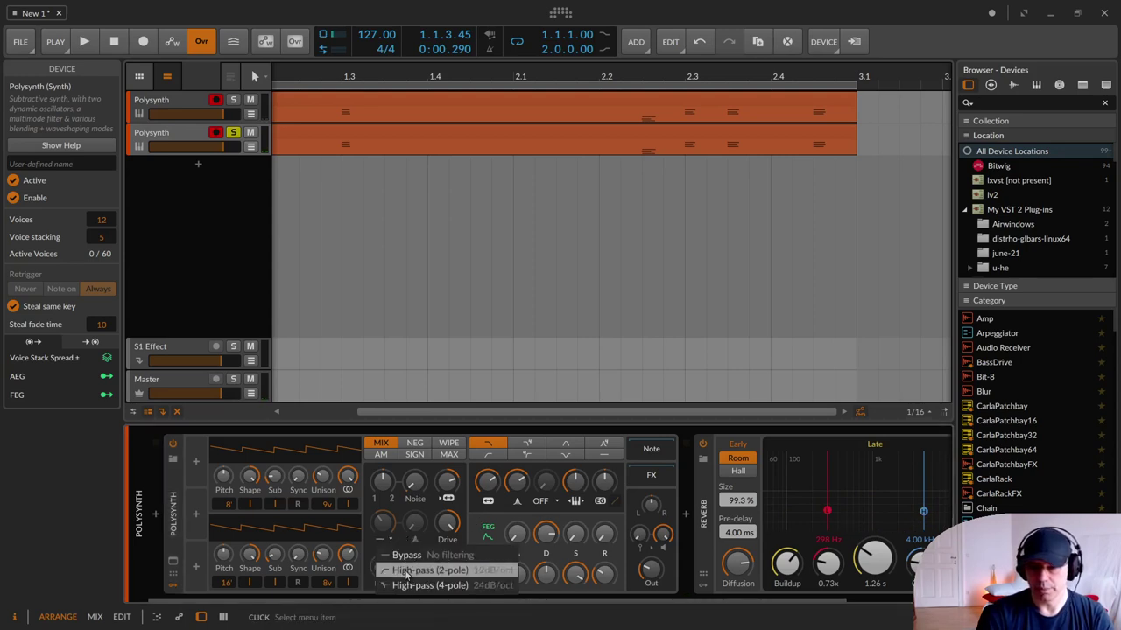
left_click(406, 573)
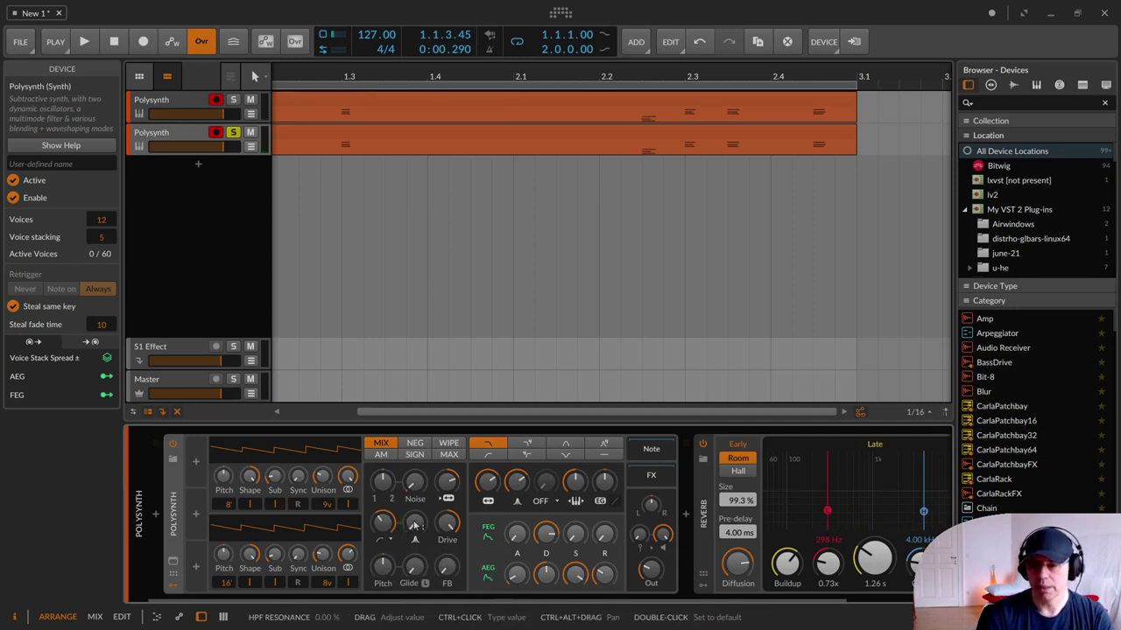
left_click_drag(414, 523, 382, 516)
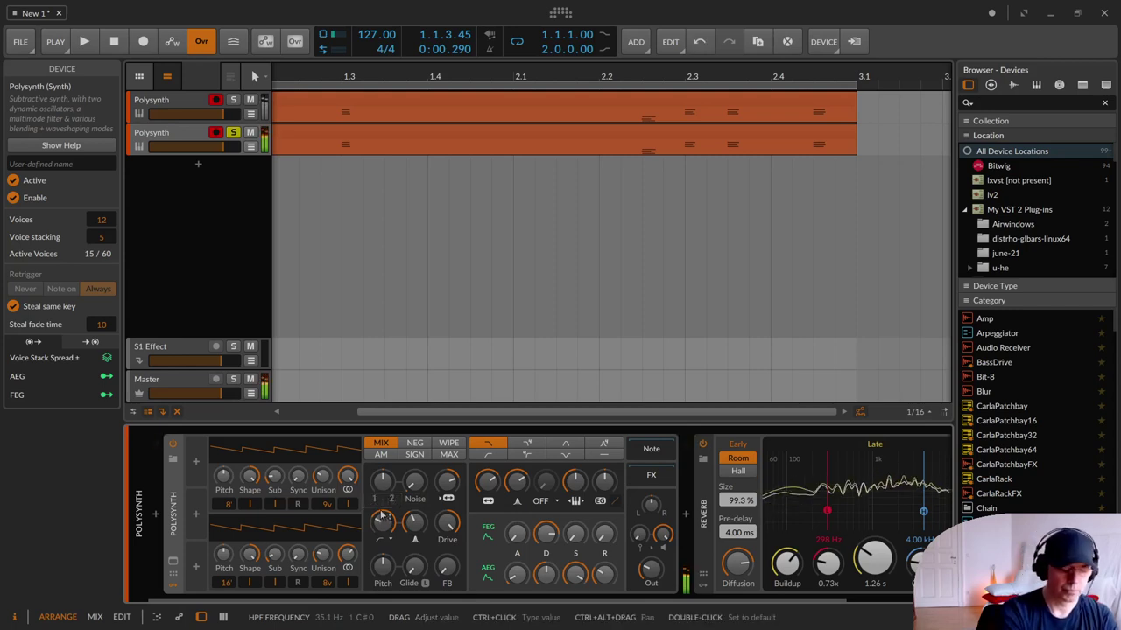